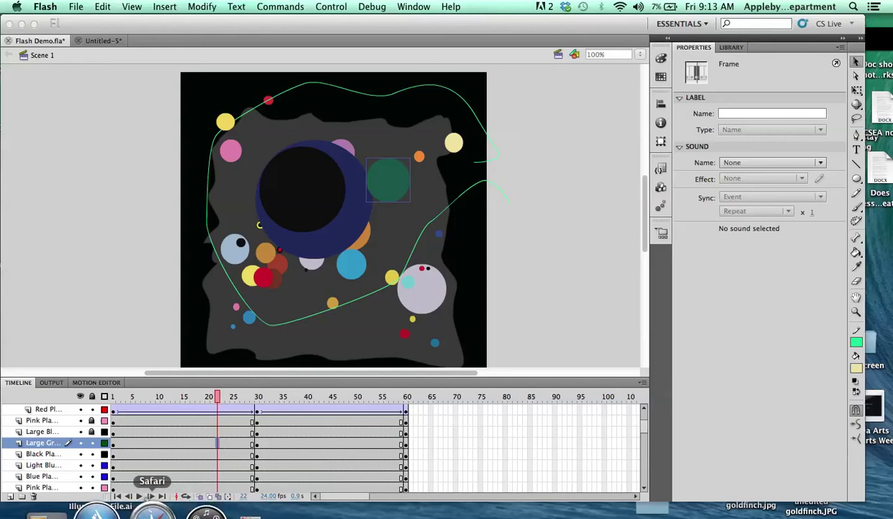
# Step: Select the large green planet and check its timeline at frames 1, 30 and 60
pyautogui.click(382, 181)
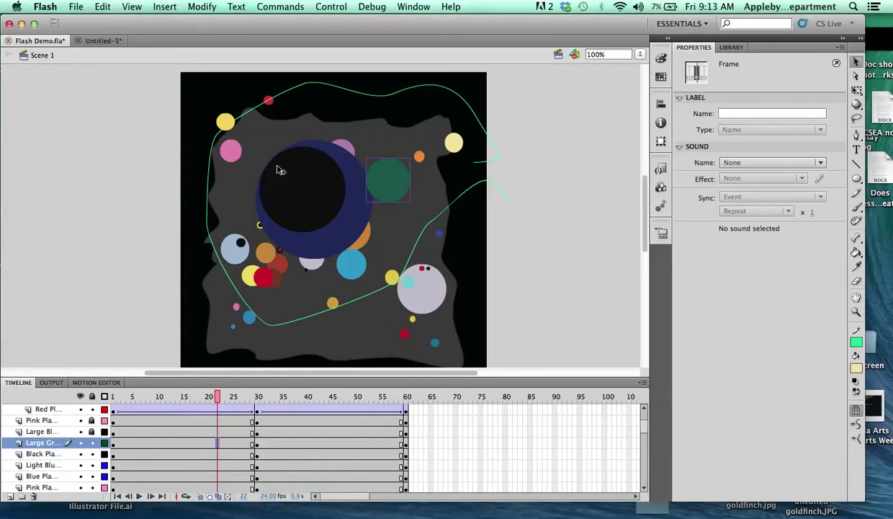
pyautogui.click(230, 151)
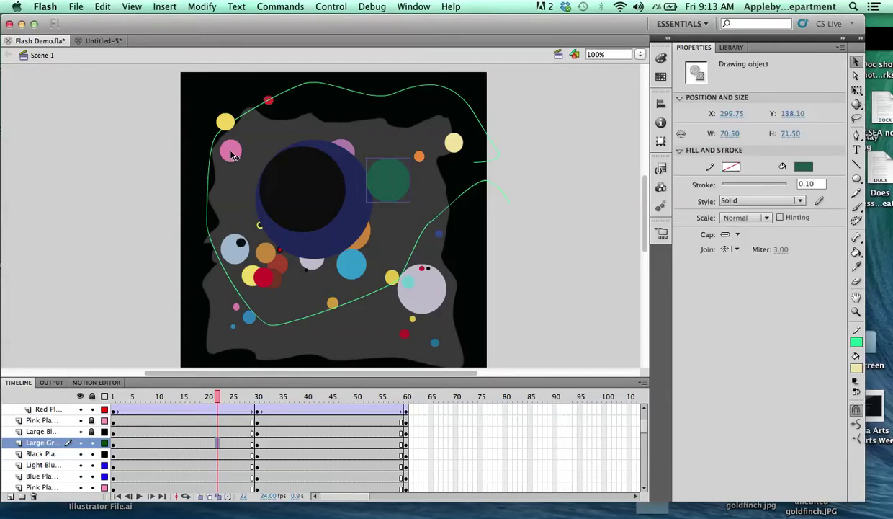
pyautogui.click(392, 186)
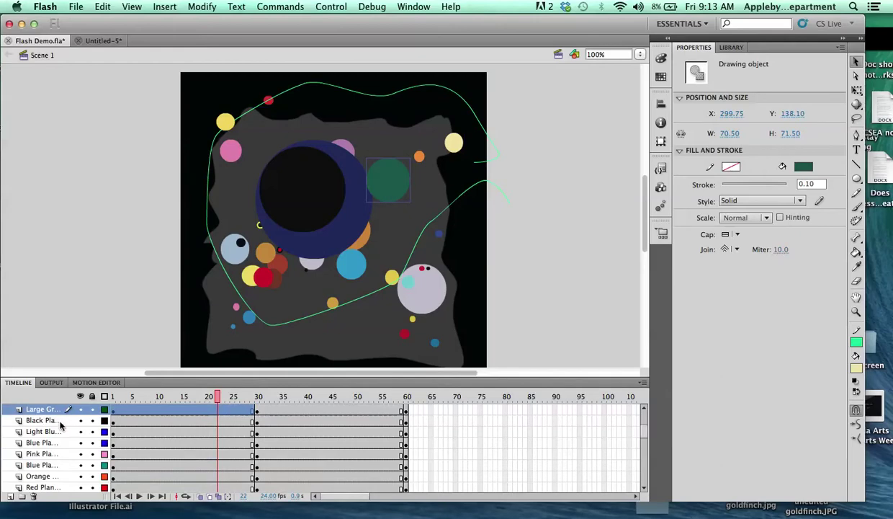
pyautogui.click(425, 172)
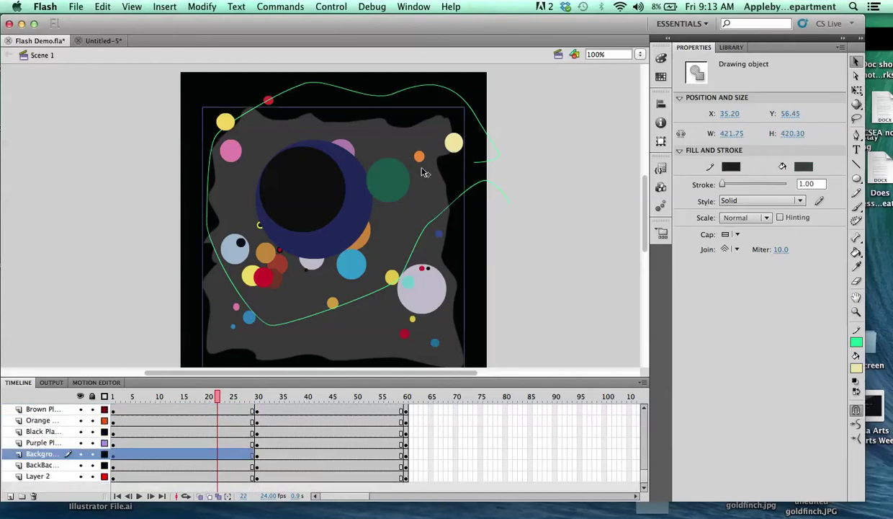
pyautogui.click(388, 186)
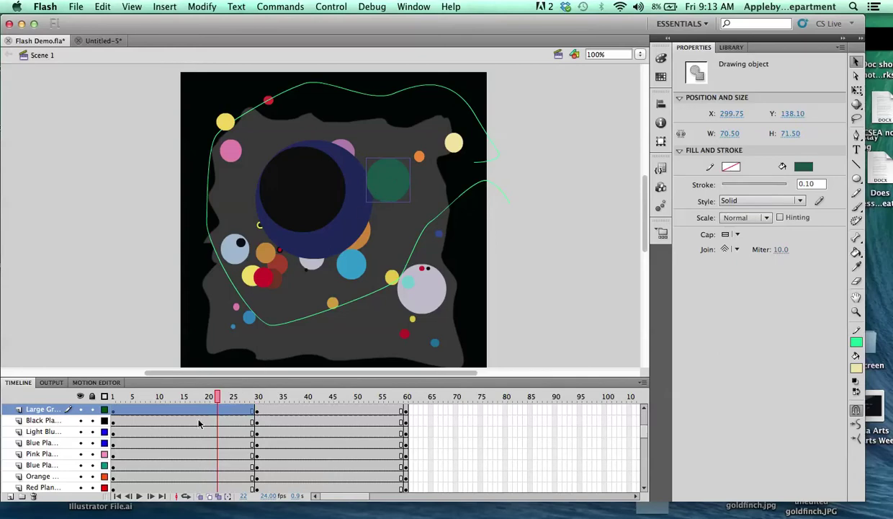
pyautogui.scroll(4, 199, 424)
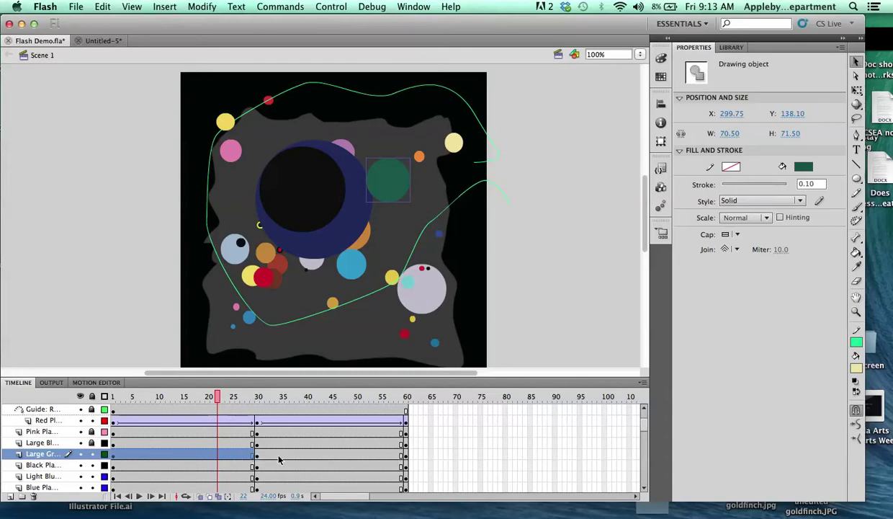
pyautogui.click(406, 456)
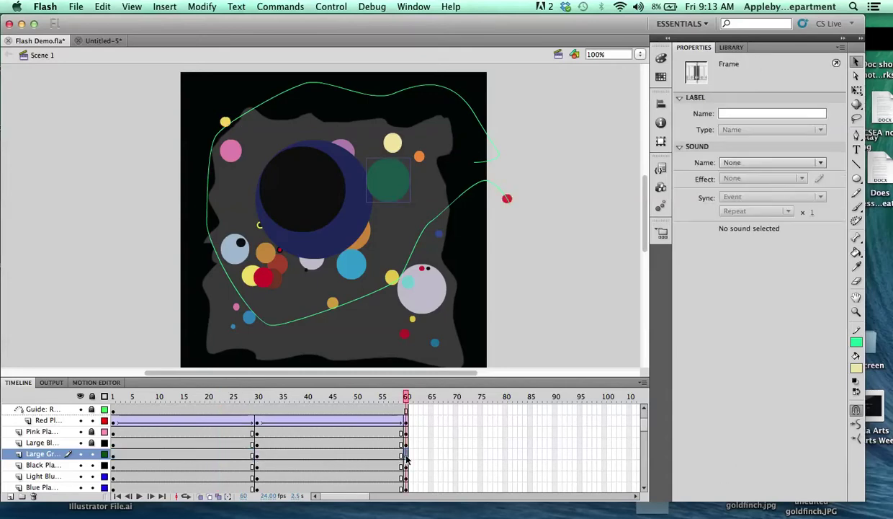
pyautogui.click(113, 456)
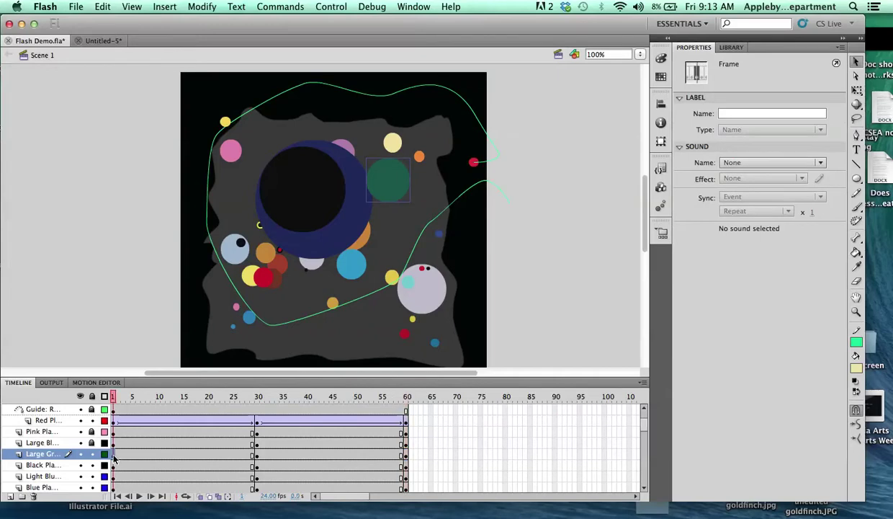
pyautogui.click(253, 456)
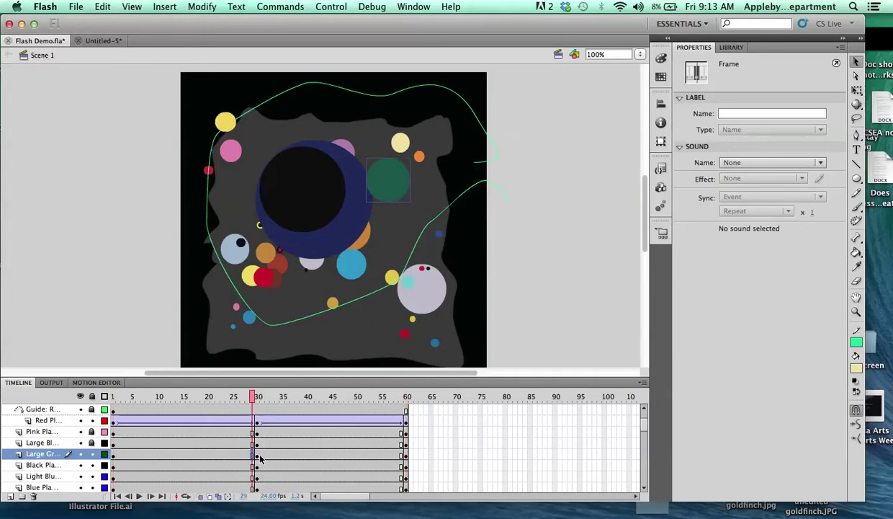
pyautogui.click(260, 456)
pyautogui.click(257, 457)
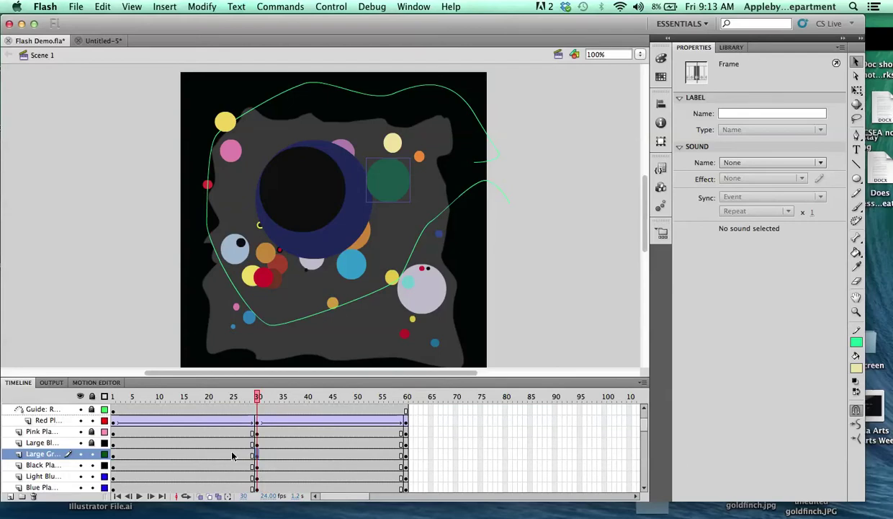
# Step: Create a classic tween on the Large Green layer spanning frames 1 to 30
pyautogui.click(232, 455)
pyautogui.rightClick(232, 455)
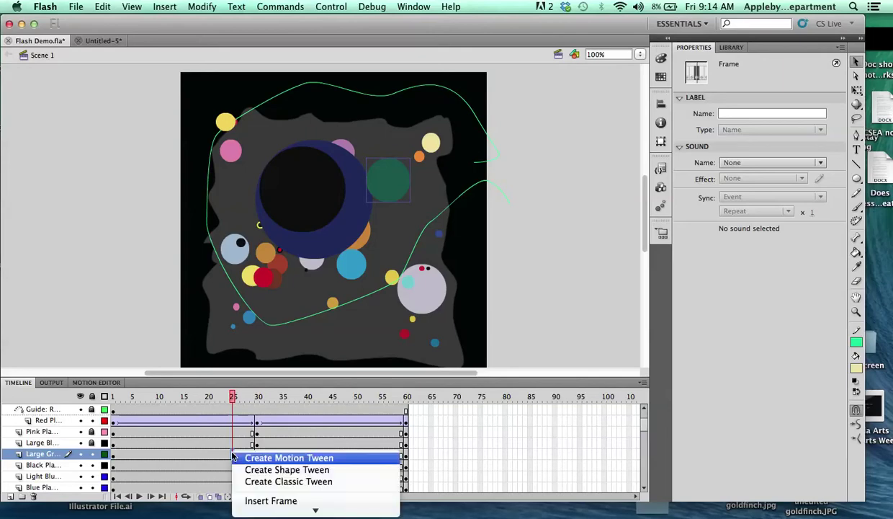
pyautogui.click(253, 482)
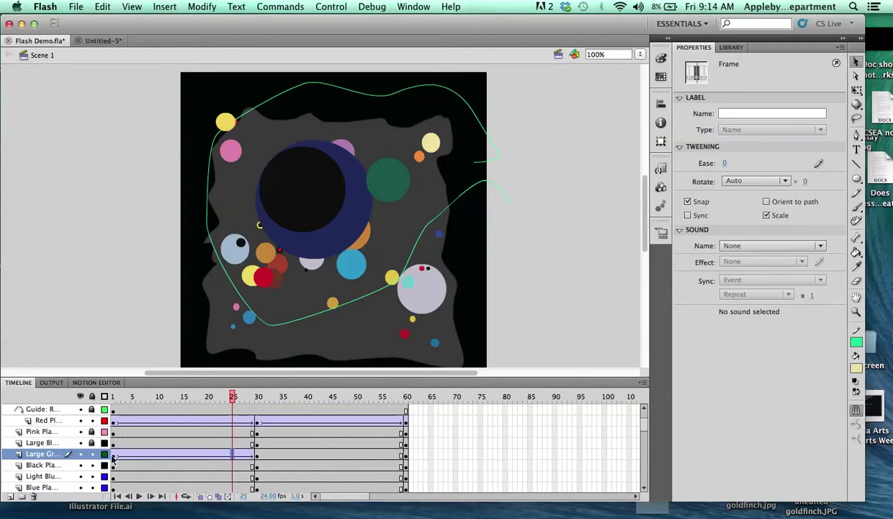
pyautogui.click(114, 455)
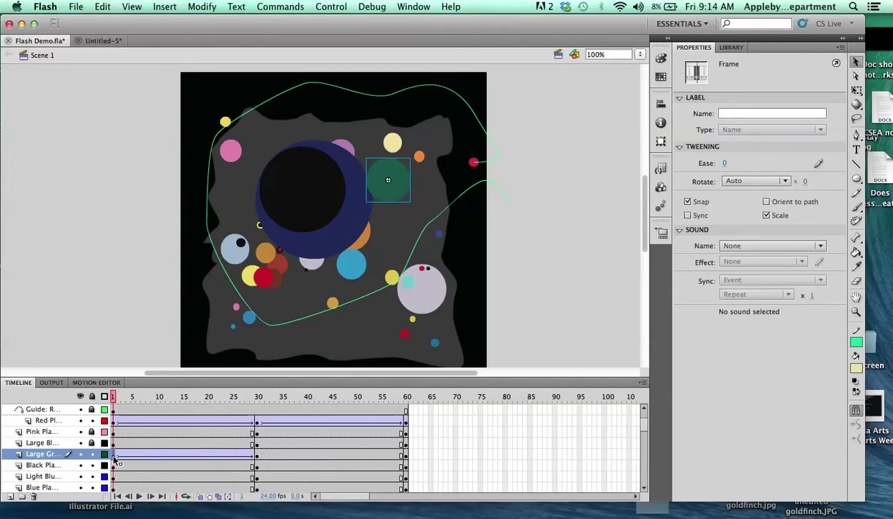
pyautogui.click(257, 455)
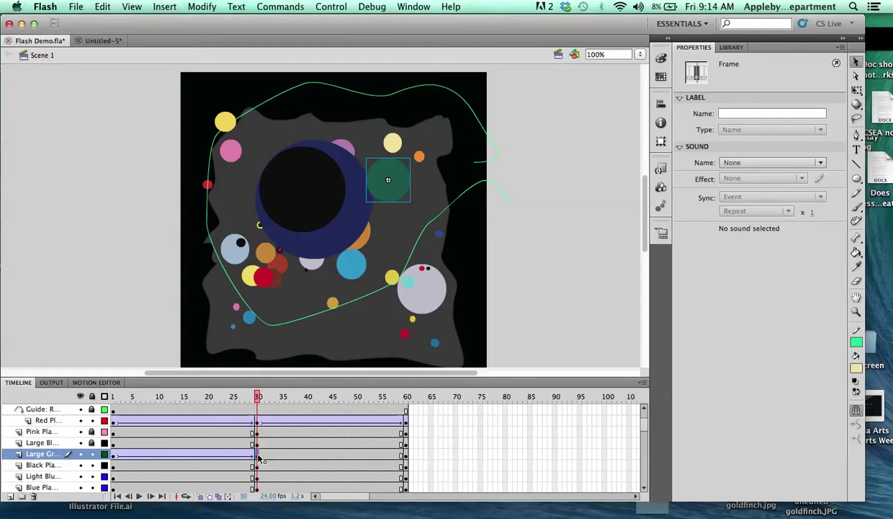
# Step: Give the frame-30 planet a 90% Tint with Red raised to 226, turning it purple
pyautogui.click(393, 196)
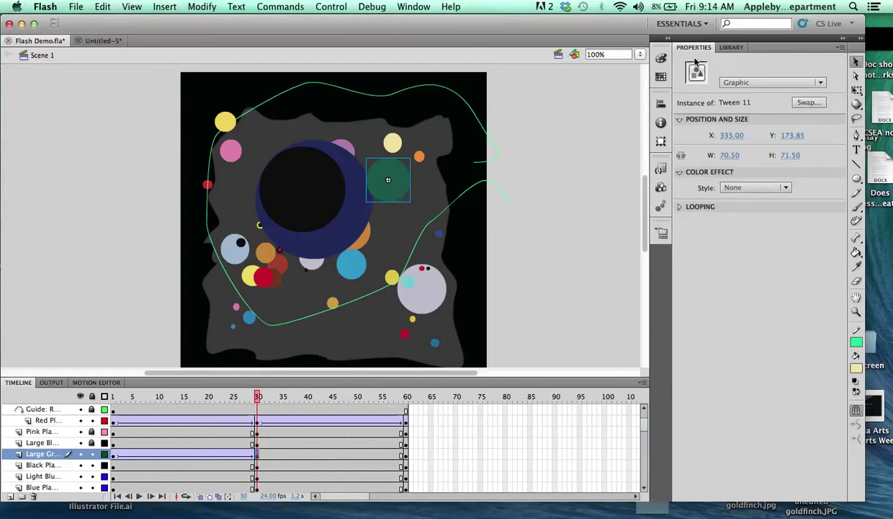
pyautogui.click(747, 191)
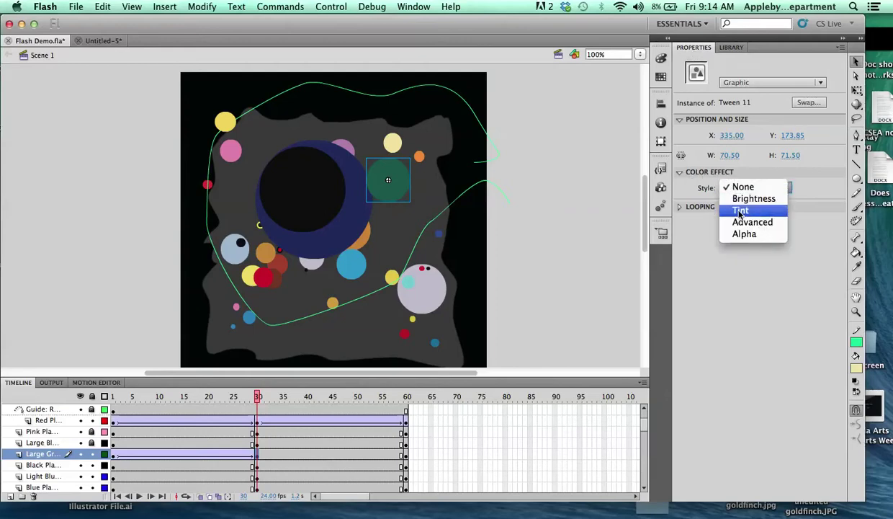
pyautogui.click(740, 210)
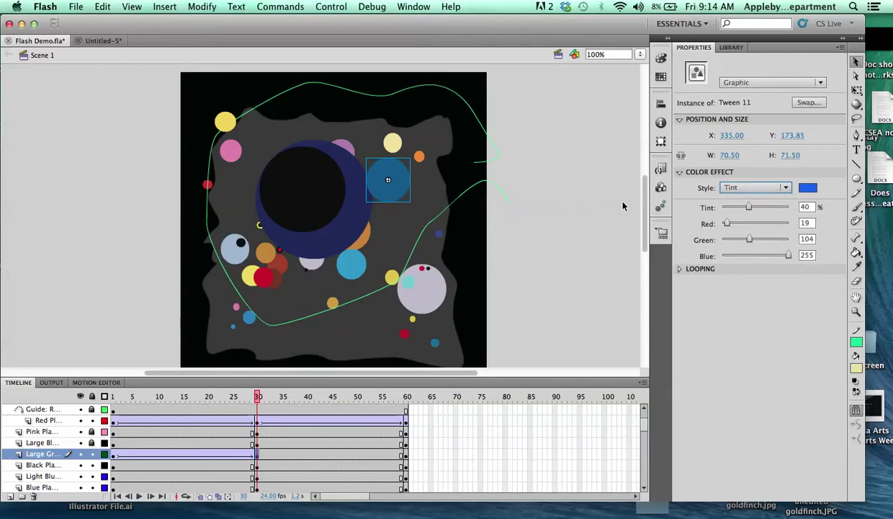
pyautogui.moveTo(749, 208); pyautogui.dragTo(782, 207)
pyautogui.moveTo(782, 208)
pyautogui.mouseDown()
pyautogui.moveTo(721, 209)
pyautogui.moveTo(782, 208)
pyautogui.mouseUp()
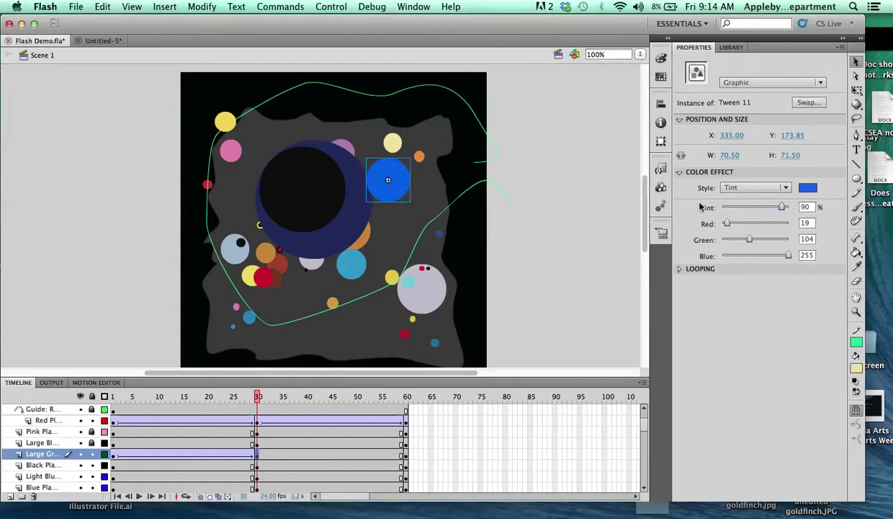
pyautogui.moveTo(728, 223); pyautogui.dragTo(783, 224)
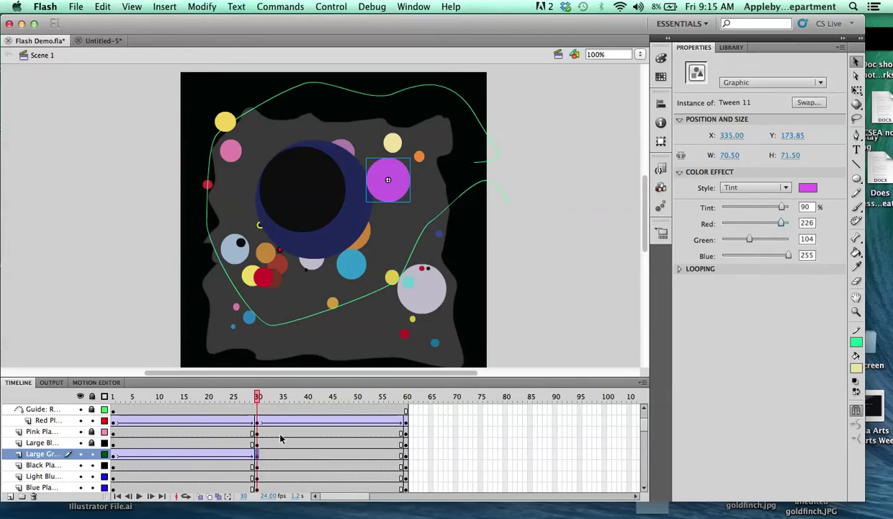
# Step: Create a classic tween on the large planet's second span, frames 30 to 60
pyautogui.click(386, 454)
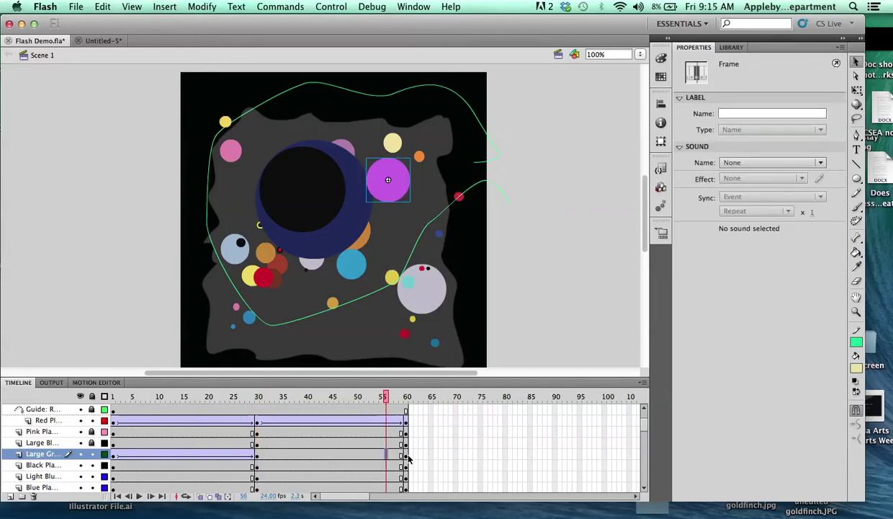
pyautogui.click(407, 456)
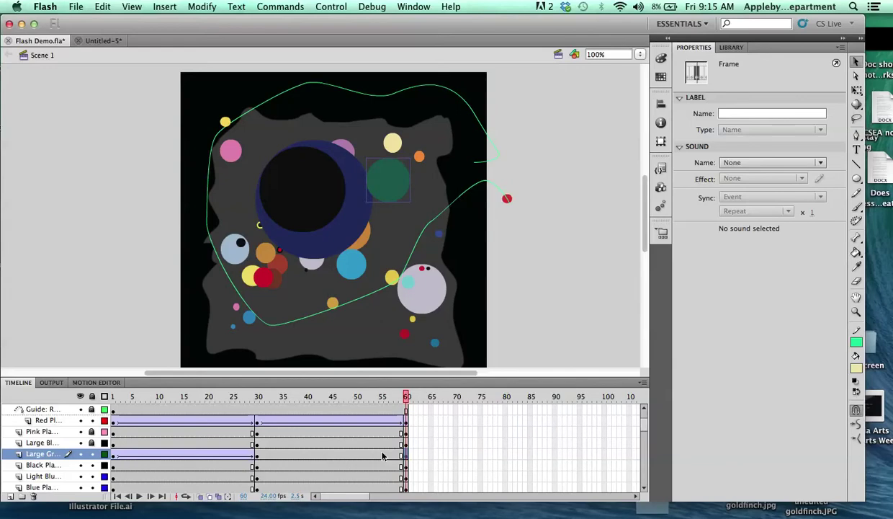
pyautogui.rightClick(382, 455)
pyautogui.click(398, 480)
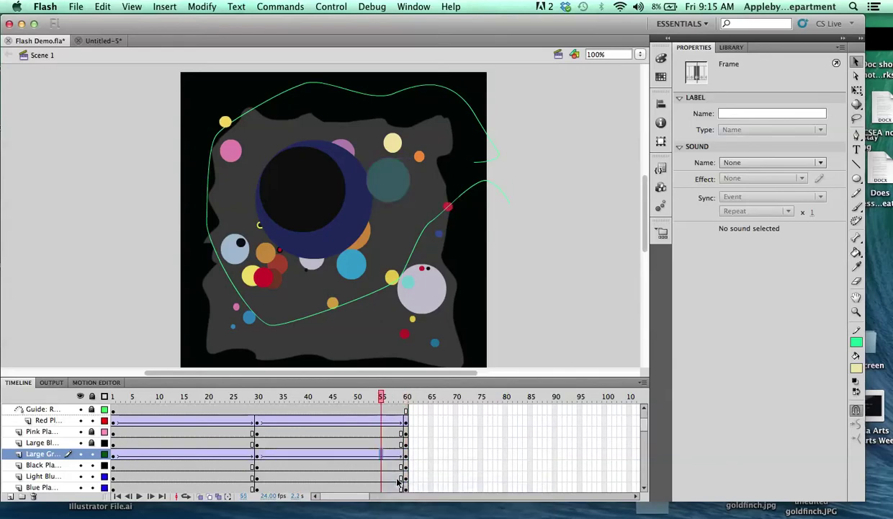
pyautogui.moveTo(375, 397); pyautogui.dragTo(407, 407)
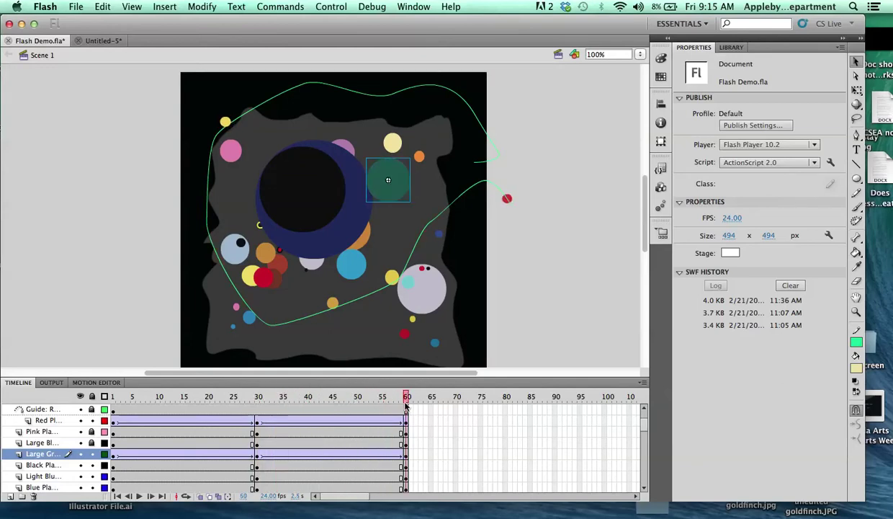
# Step: Tint the planet at frame 60 blue (Red 47, Green 104, Blue 255)
pyautogui.click(408, 456)
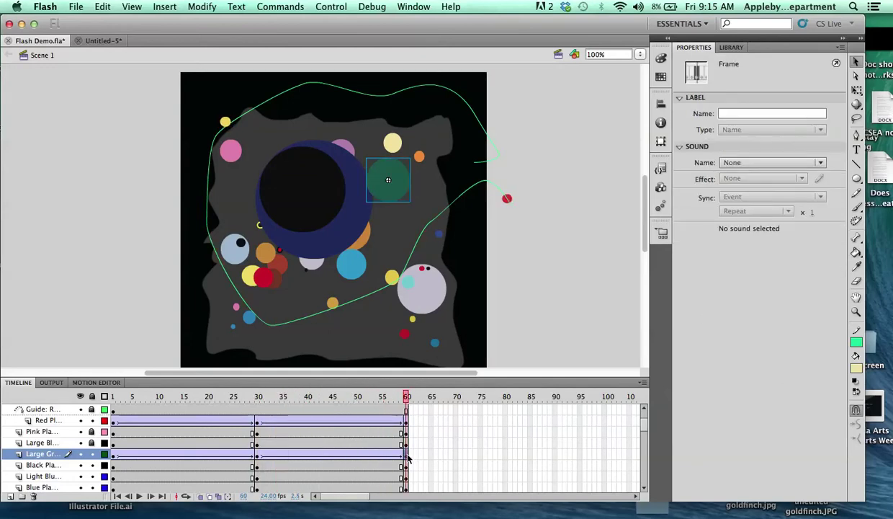
pyautogui.click(403, 201)
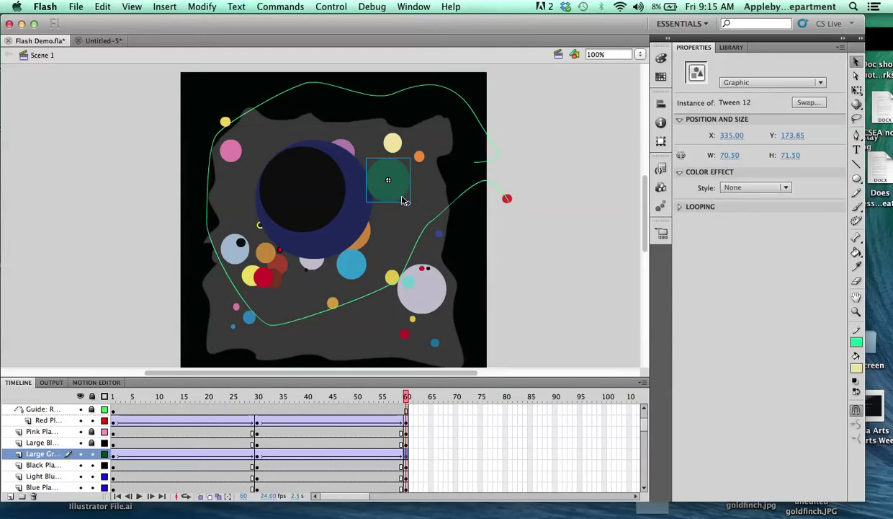
pyautogui.click(742, 188)
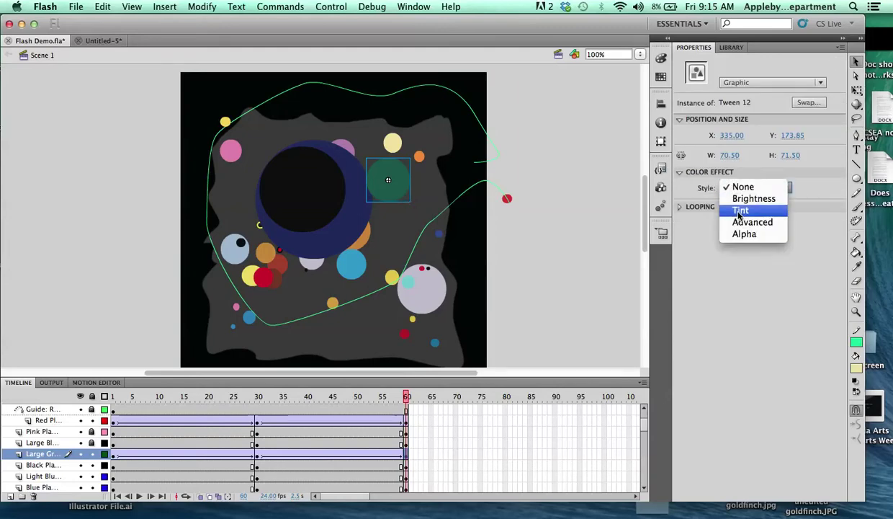
pyautogui.click(739, 210)
pyautogui.moveTo(761, 224); pyautogui.dragTo(734, 224)
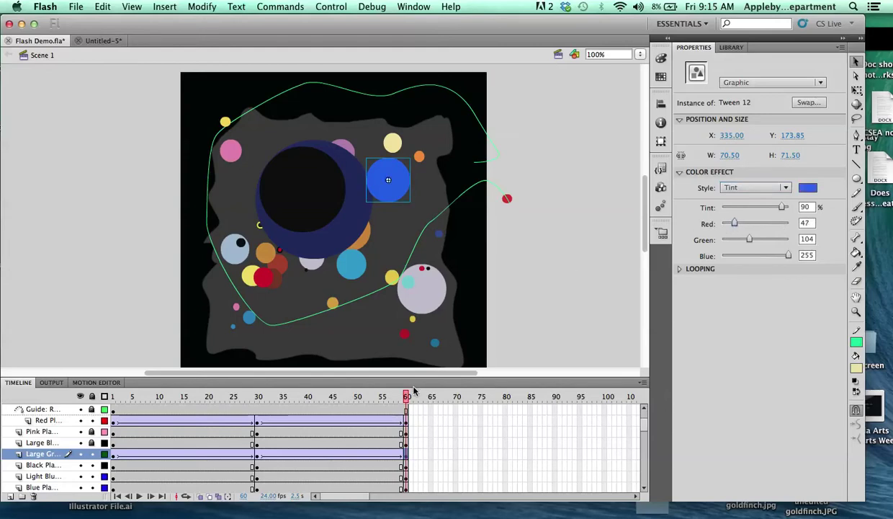
pyautogui.moveTo(414, 393)
pyautogui.mouseDown()
pyautogui.moveTo(187, 396)
pyautogui.moveTo(112, 407)
pyautogui.moveTo(410, 402)
pyautogui.mouseUp()
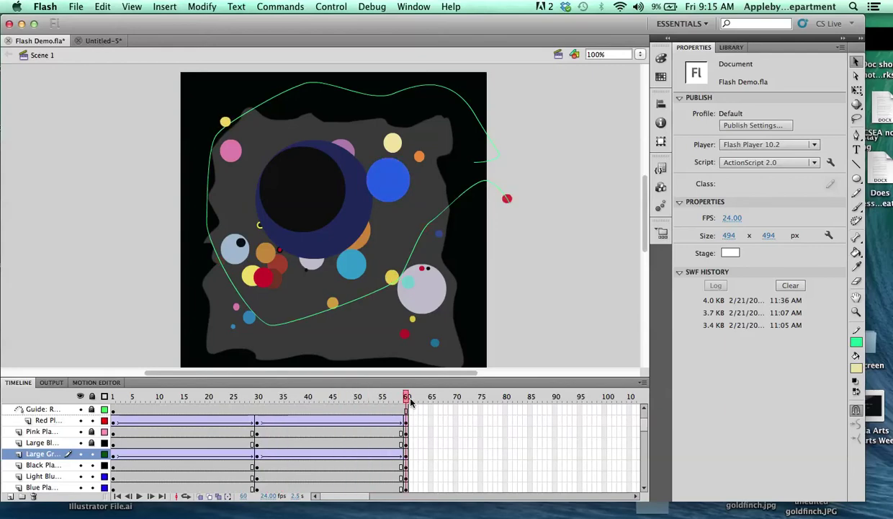
# Step: Test the movie as Flash Demo.swf, watch the purple-to-blue shift, then close the preview
pyautogui.press('super+Return')
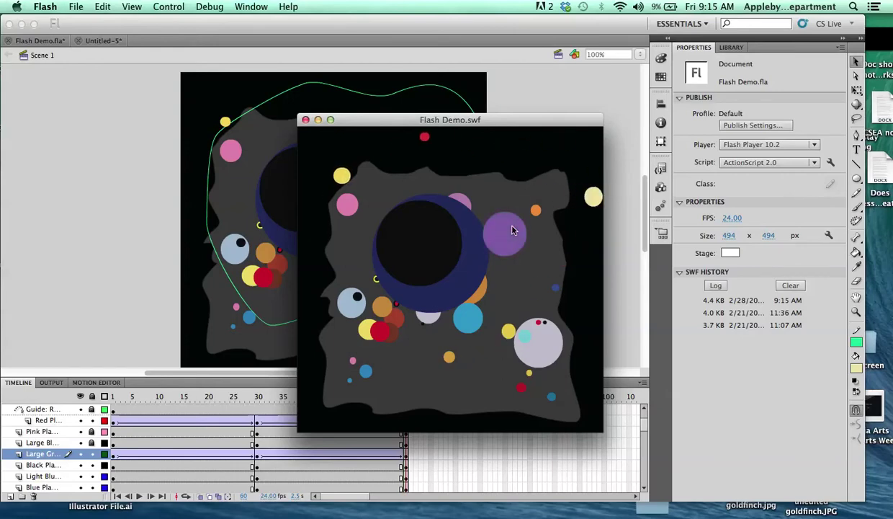
pyautogui.click(306, 120)
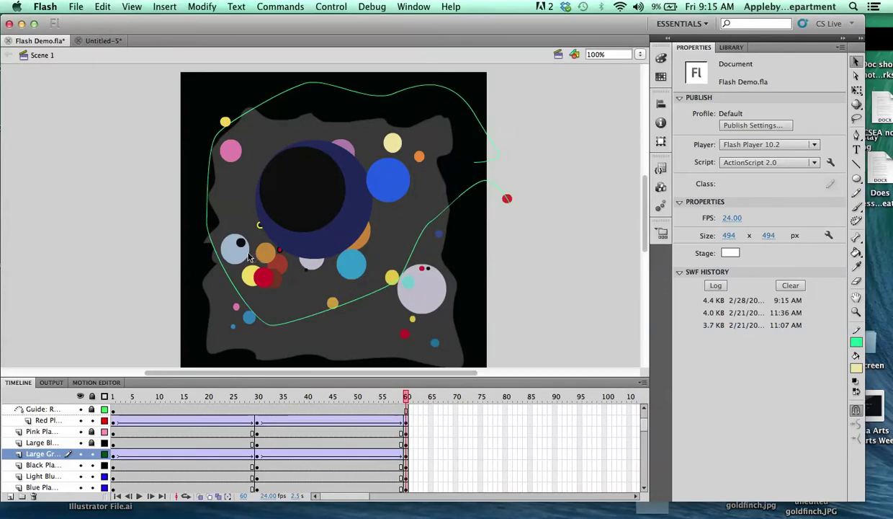
# Step: Create a classic tween on the small red planet's layer from frame 1 to frame 30
pyautogui.click(238, 158)
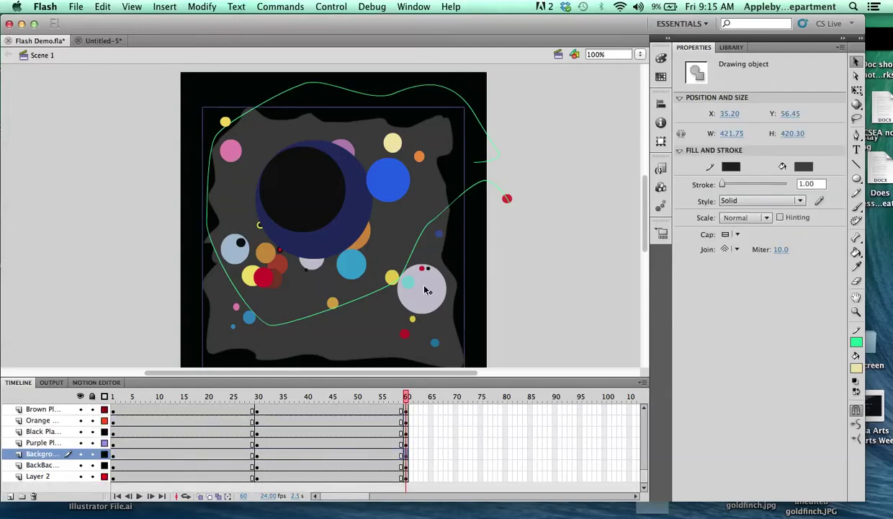
pyautogui.click(404, 335)
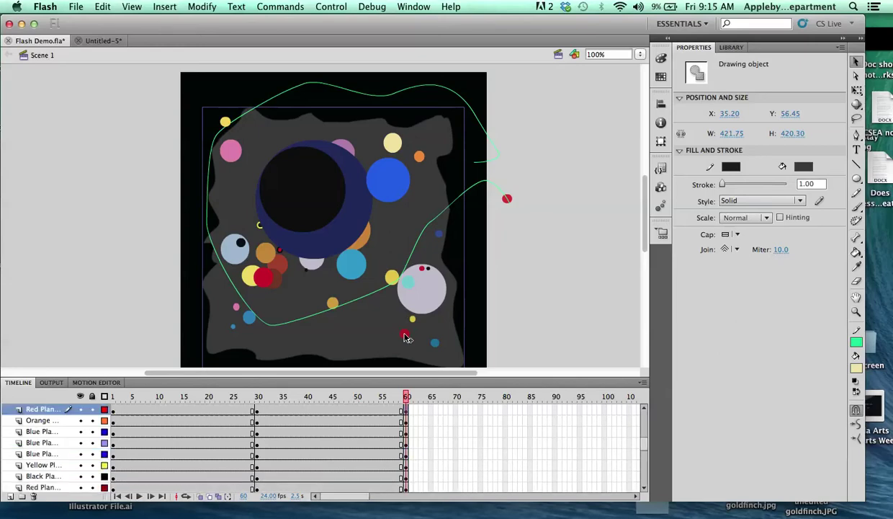
pyautogui.click(198, 410)
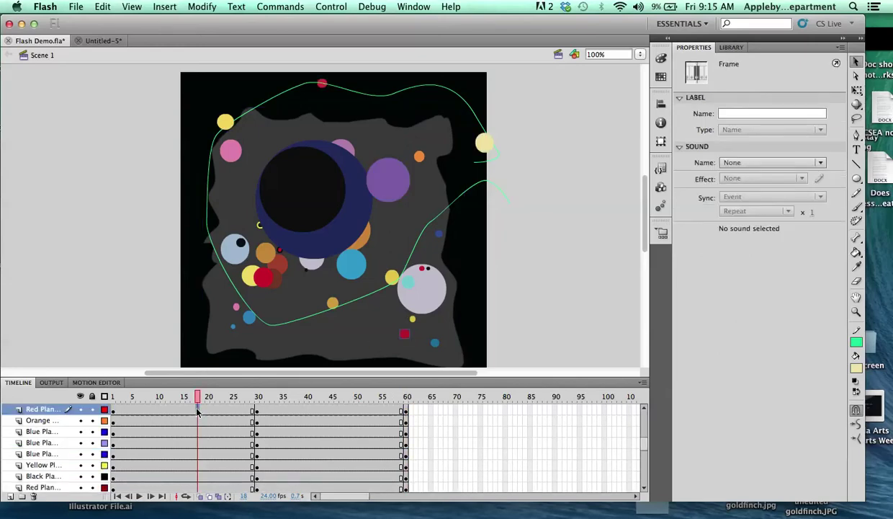
pyautogui.rightClick(198, 411)
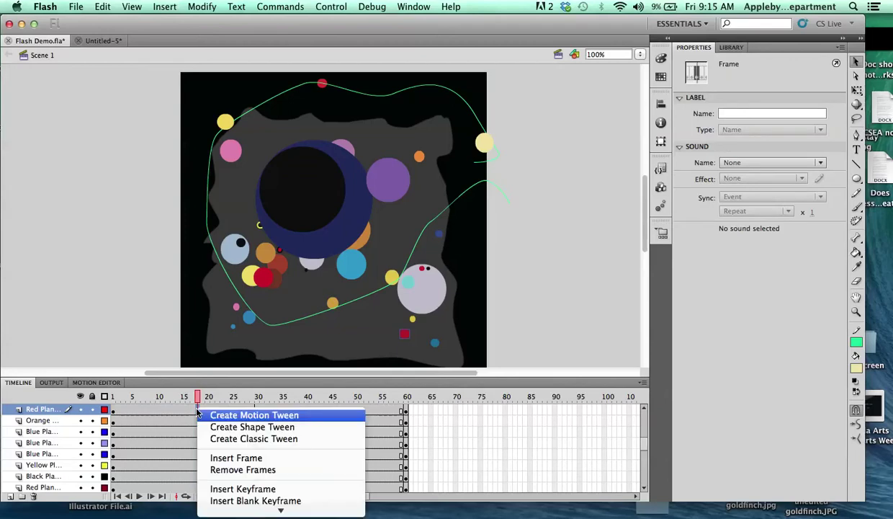
pyautogui.click(220, 439)
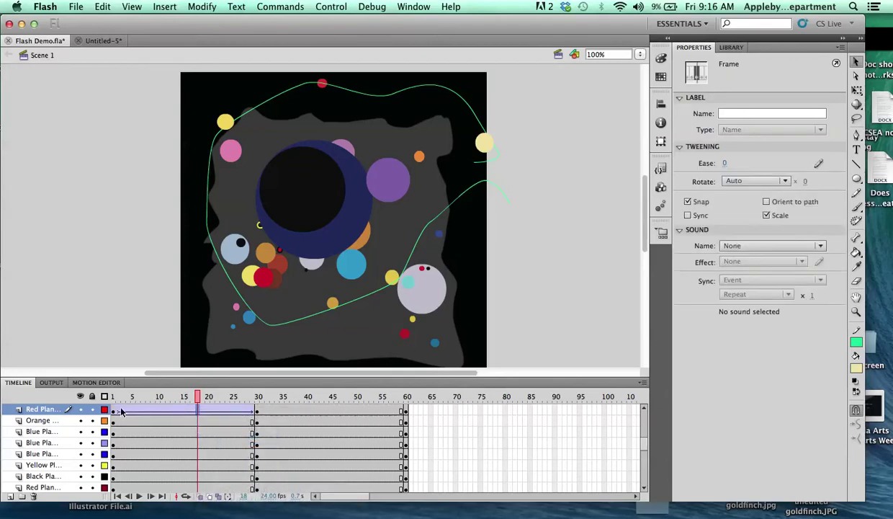
pyautogui.click(257, 412)
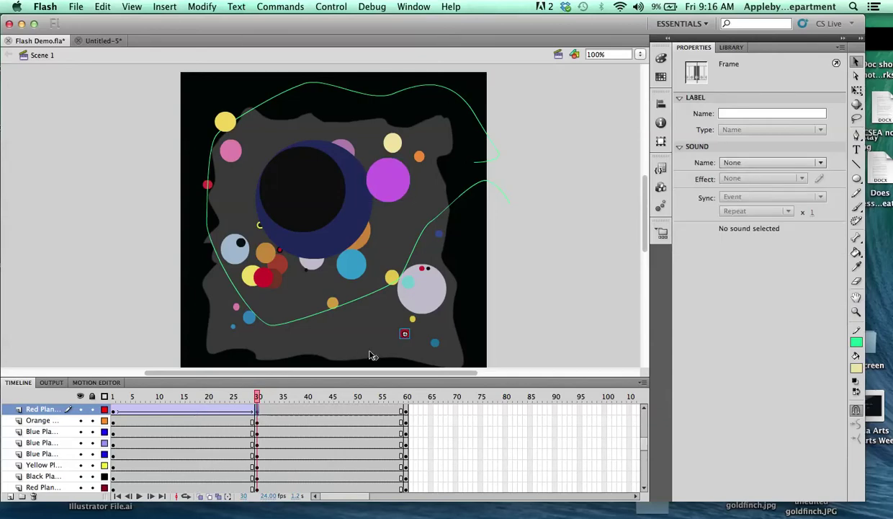
# Step: Set the red planet's frame-30 instance to Alpha 0% so it fades over the first tween
pyautogui.click(405, 338)
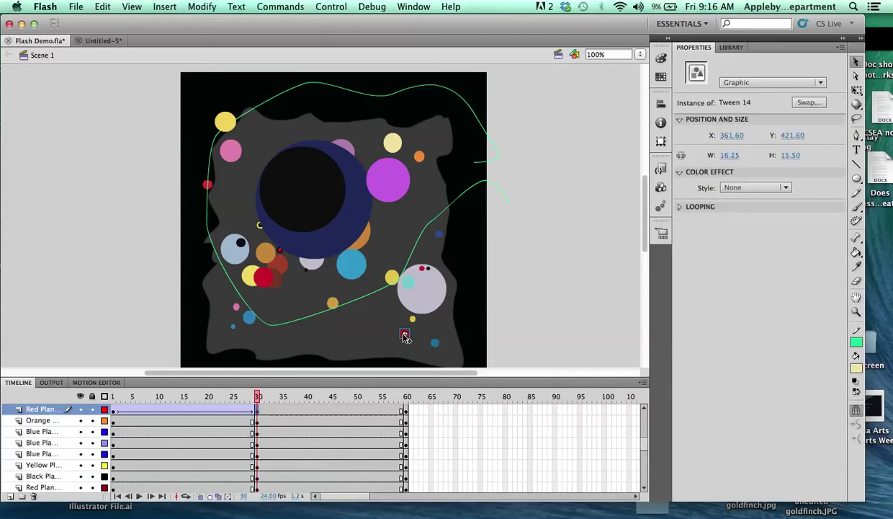
pyautogui.click(754, 188)
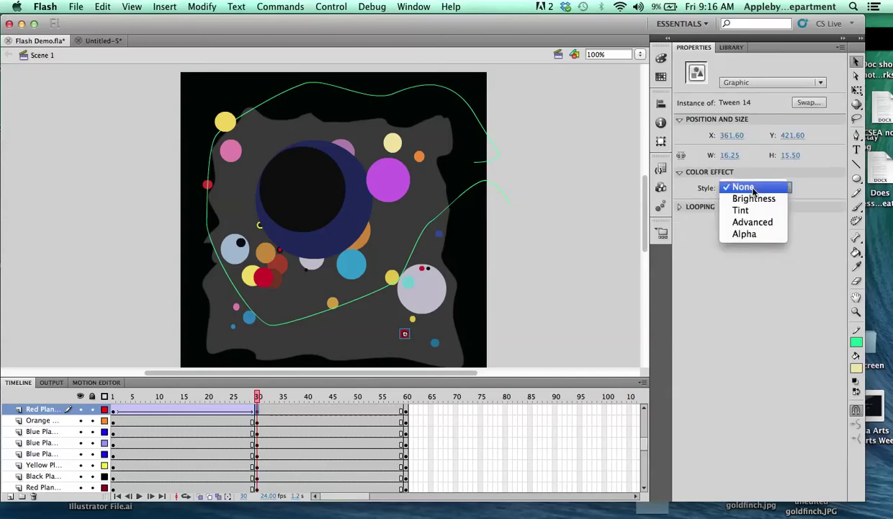
pyautogui.click(746, 234)
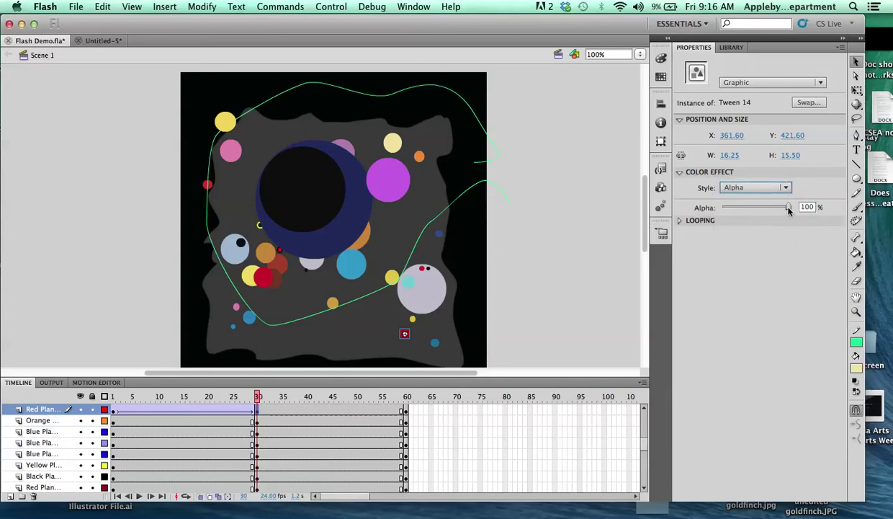
pyautogui.moveTo(761, 210); pyautogui.dragTo(723, 211)
pyautogui.moveTo(722, 208)
pyautogui.mouseDown()
pyautogui.moveTo(775, 210)
pyautogui.moveTo(729, 209)
pyautogui.mouseUp()
pyautogui.click(252, 397)
pyautogui.moveTo(241, 397); pyautogui.dragTo(258, 405)
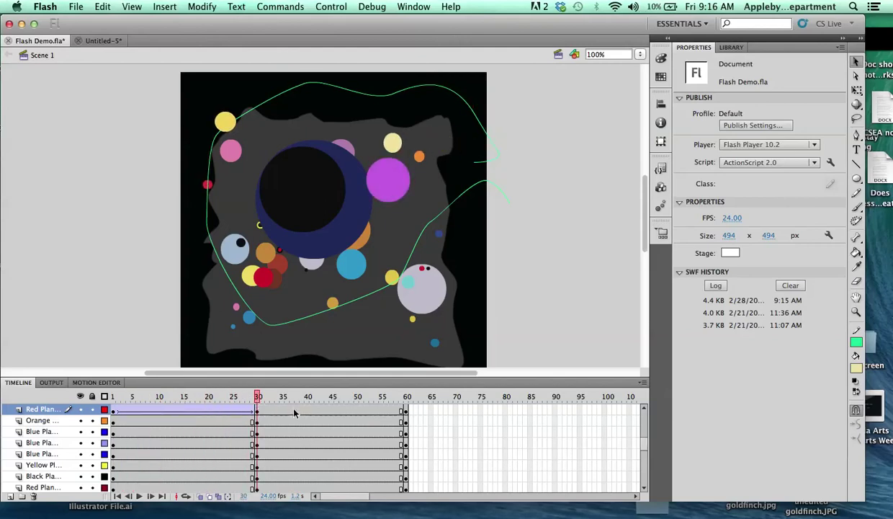
pyautogui.click(294, 412)
pyautogui.click(406, 412)
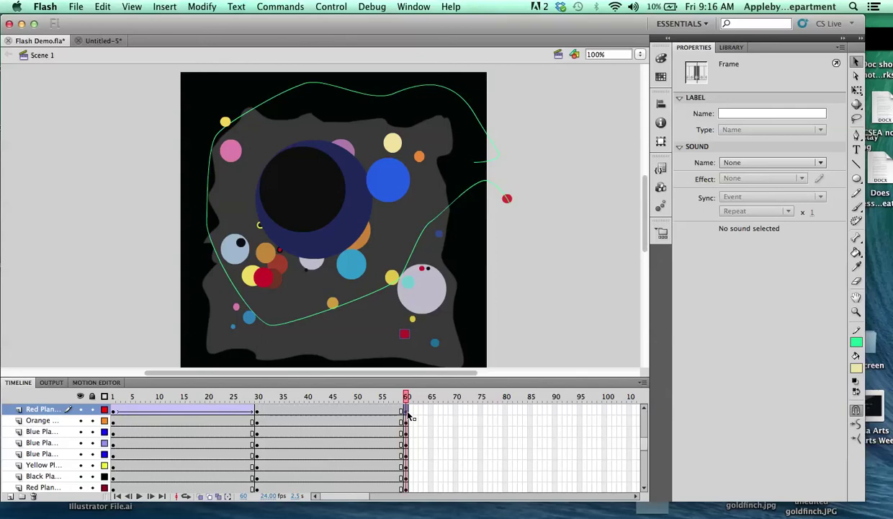
# Step: Create a classic tween on the Red Planet layer between frames 30 and 60
pyautogui.rightClick(333, 412)
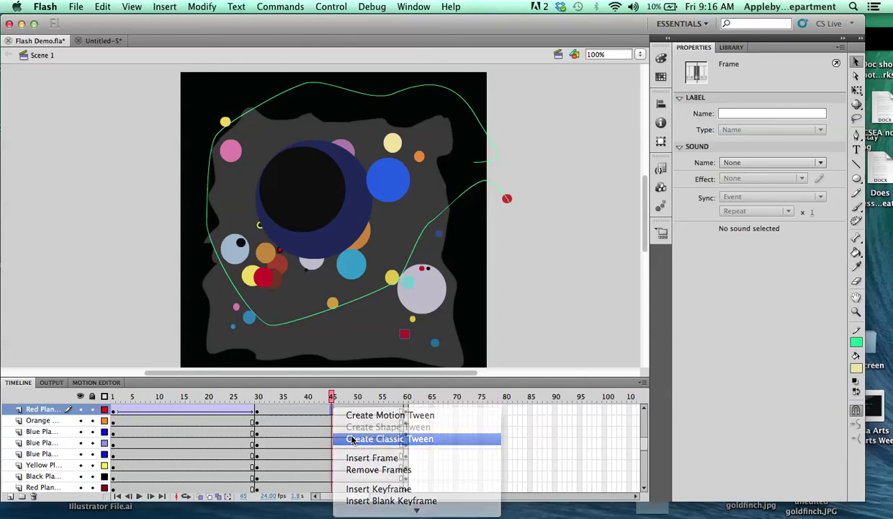
pyautogui.click(344, 437)
pyautogui.moveTo(332, 398)
pyautogui.mouseDown()
pyautogui.moveTo(111, 402)
pyautogui.moveTo(413, 404)
pyautogui.moveTo(335, 402)
pyautogui.mouseUp()
# Step: Run Test Movie with Cmd+Enter to play Flash Demo.swf
pyautogui.press('super+Return')
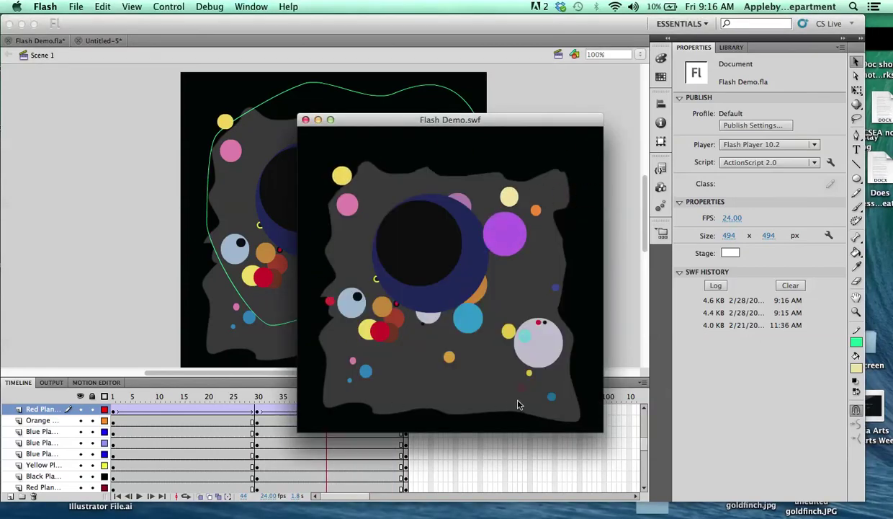